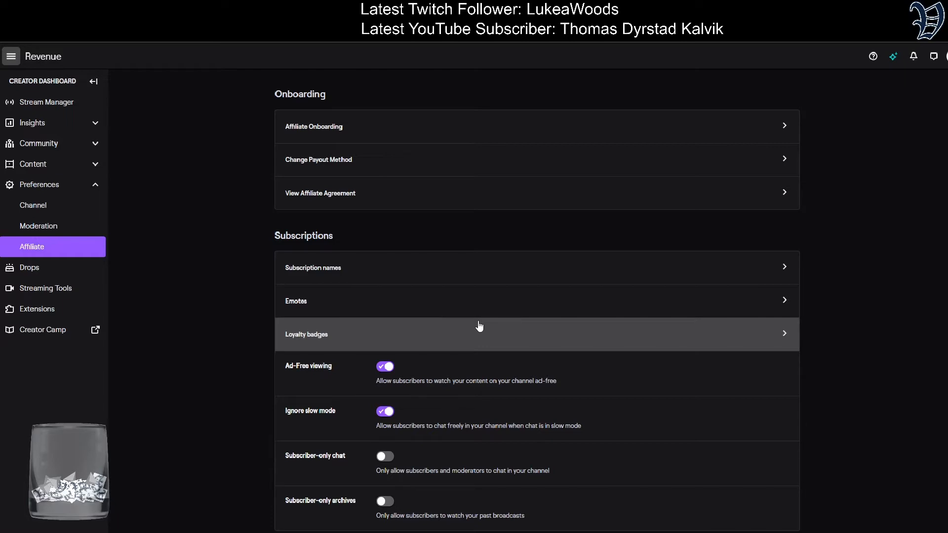
- Review the subscriber emote settings on the Twitch Affiliate page, and open the loyalty badges settings
click(410, 306)
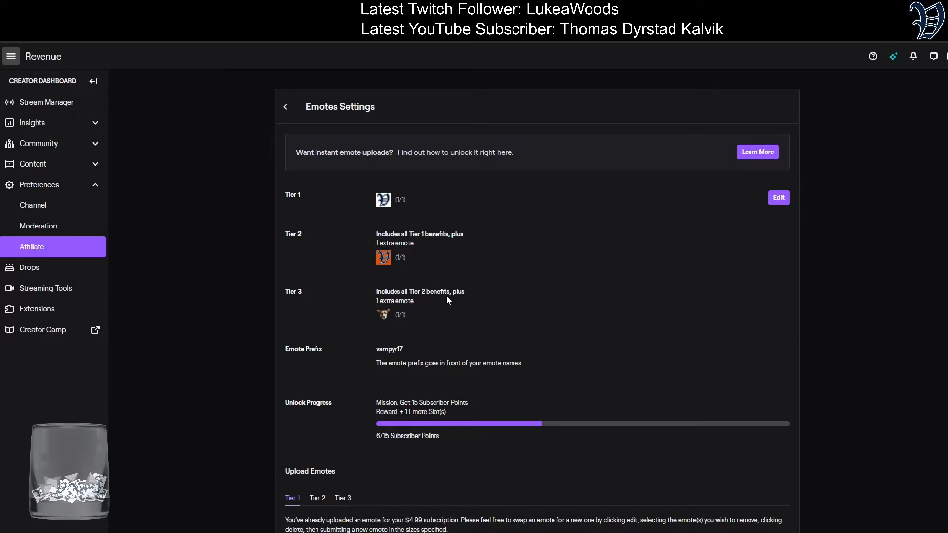
click(322, 122)
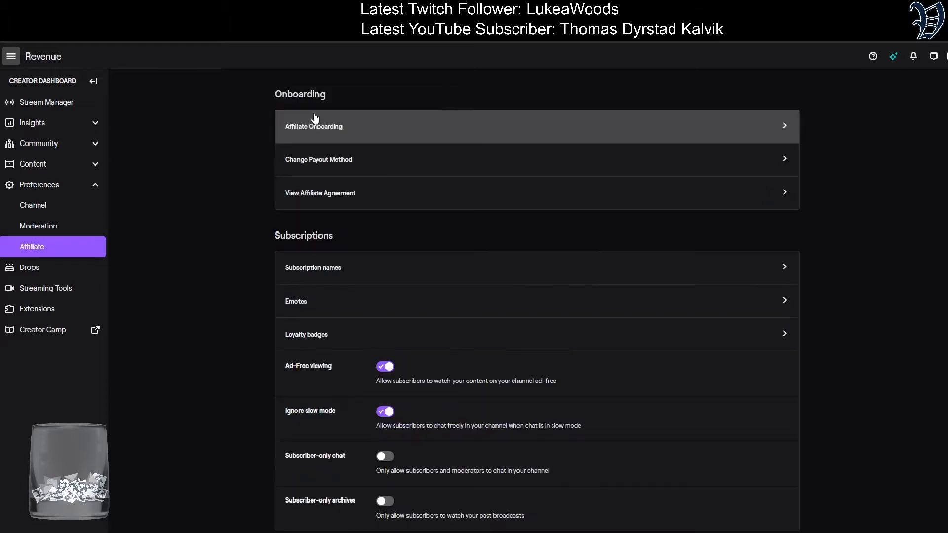
click(334, 336)
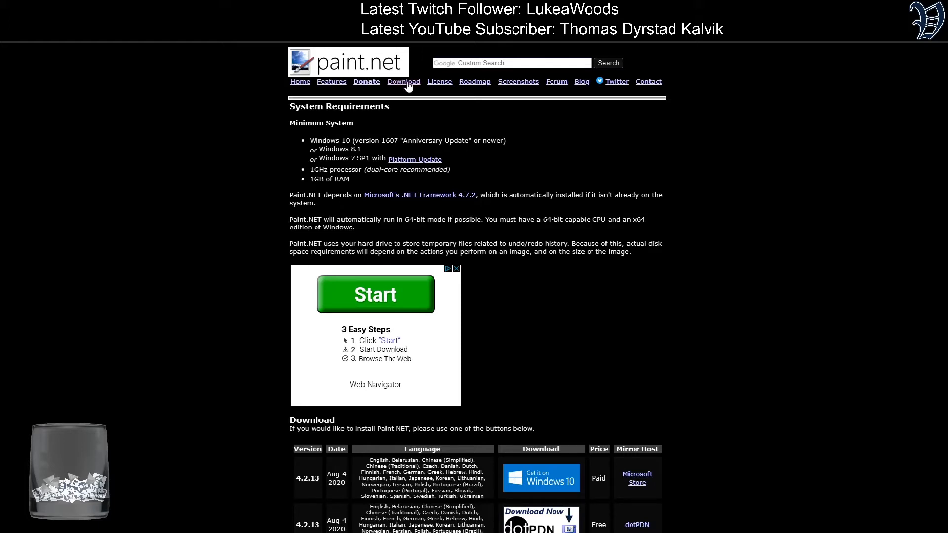
- Look through the download options for Paint.NET on its website
scroll(514, 210, down, 2)
scroll(514, 209, down, 1)
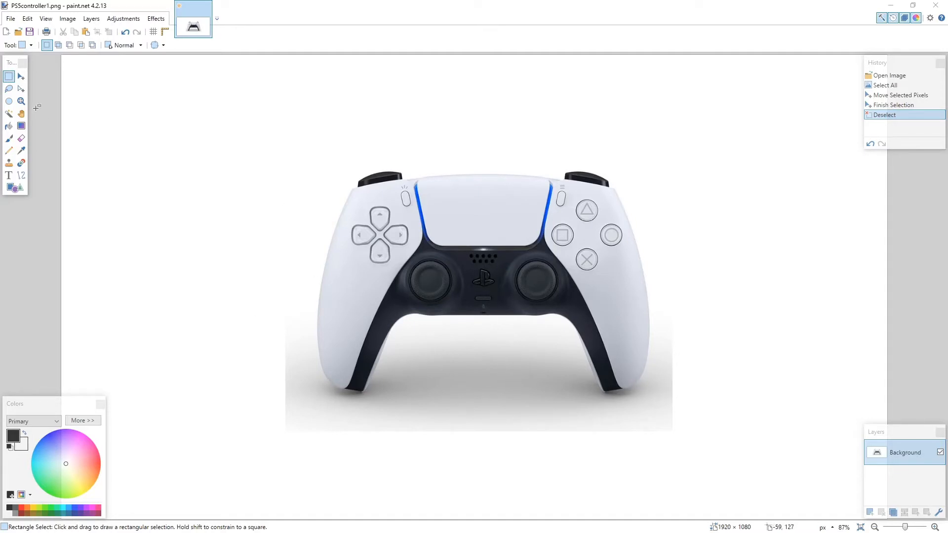
click(9, 77)
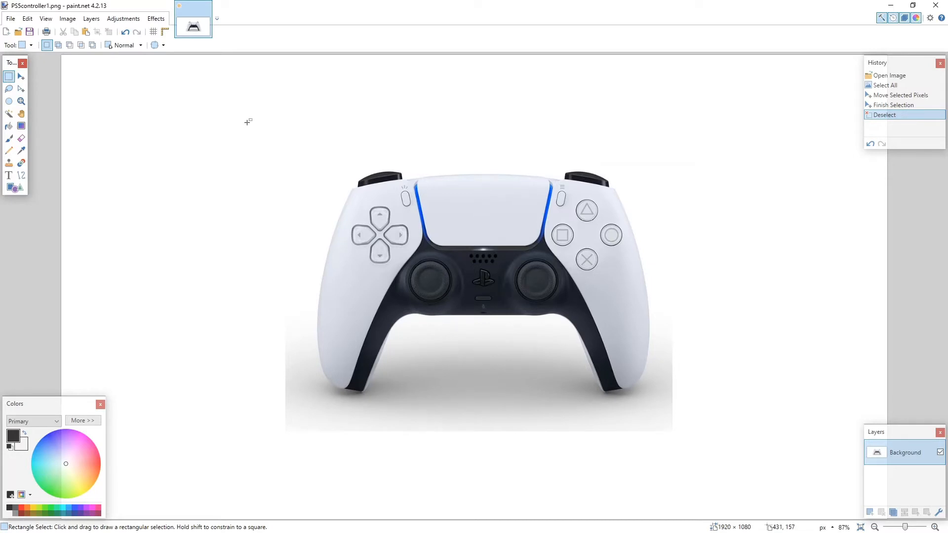
drag(248, 122, 834, 418)
click(482, 87)
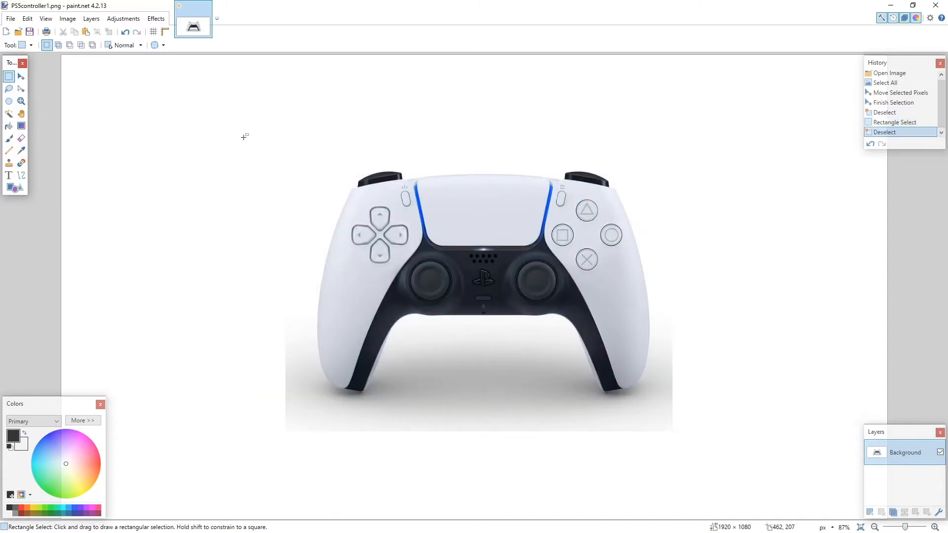
- Crop the image to a square rectangular selection of about 989 × 989 px around the controller
drag(259, 62, 828, 487)
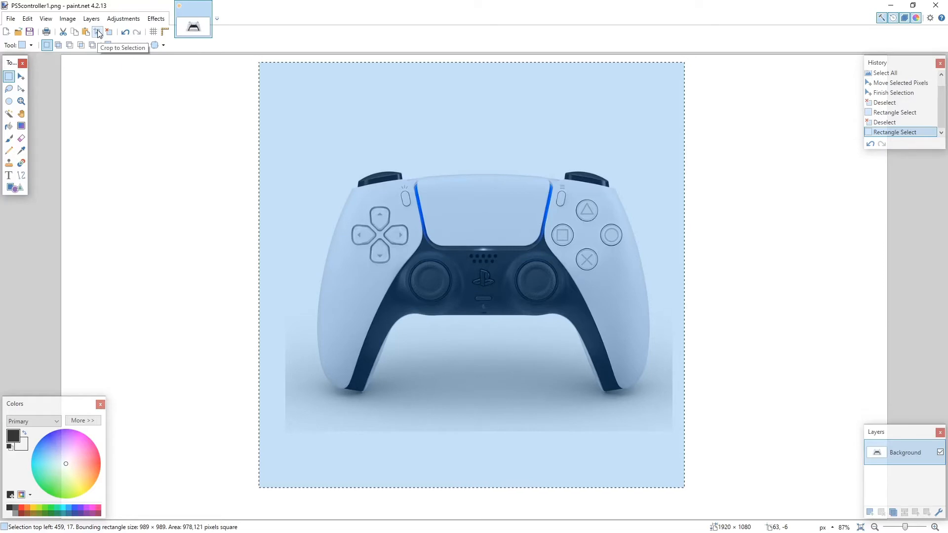
click(97, 32)
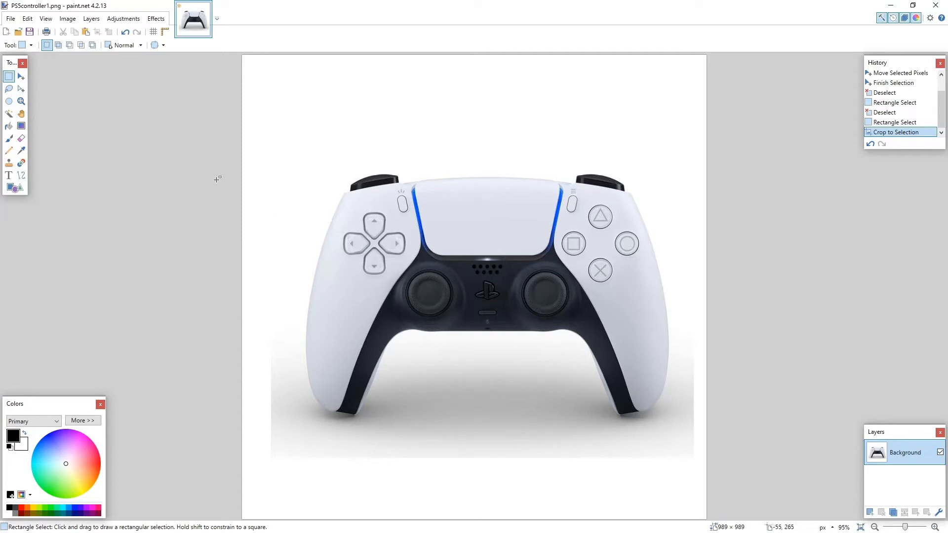
- Lasso-select the background above, right of and between the grips of the controller, adding each area to the selection in union mode
click(10, 89)
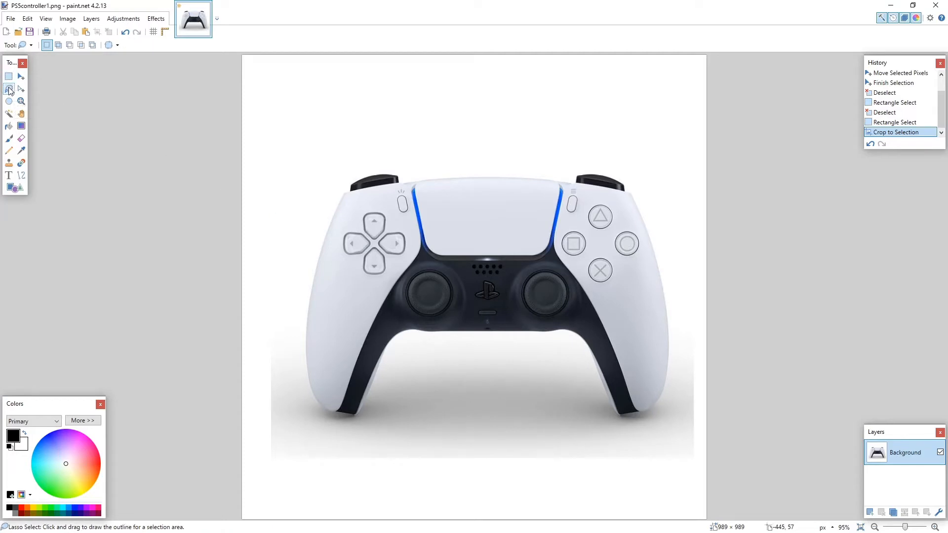
click(58, 47)
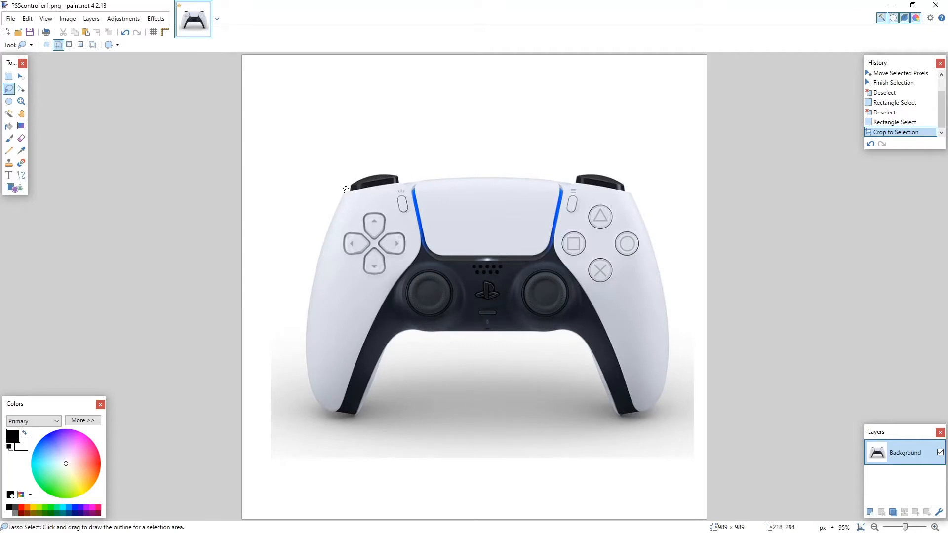
mouse_move(344, 193)
mouse_down()
mouse_move(368, 176)
mouse_move(420, 175)
mouse_move(412, 138)
mouse_move(357, 74)
mouse_move(272, 61)
mouse_move(241, 74)
mouse_move(241, 85)
mouse_up()
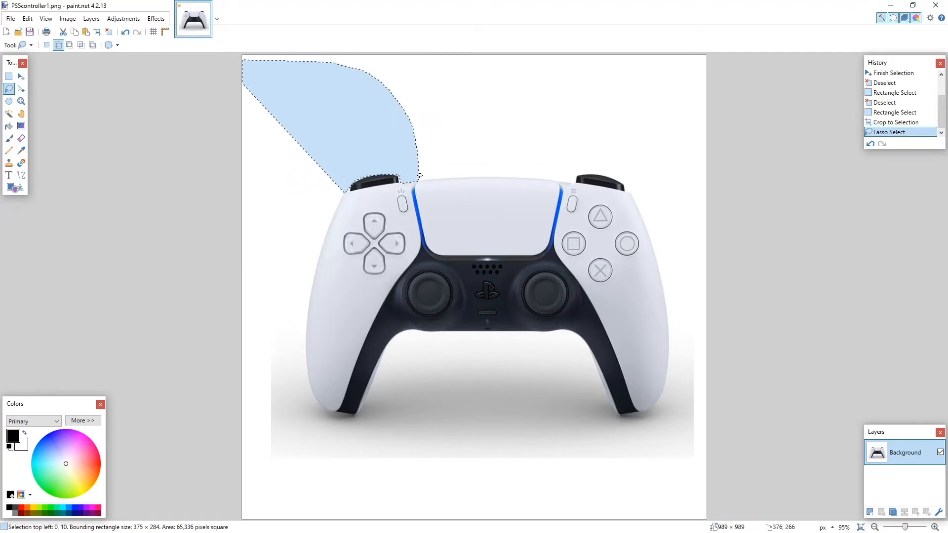
mouse_move(420, 175)
mouse_down()
mouse_move(561, 182)
mouse_move(597, 172)
mouse_move(634, 192)
mouse_move(640, 111)
mouse_move(592, 30)
mouse_move(346, 34)
mouse_move(73, 69)
mouse_up()
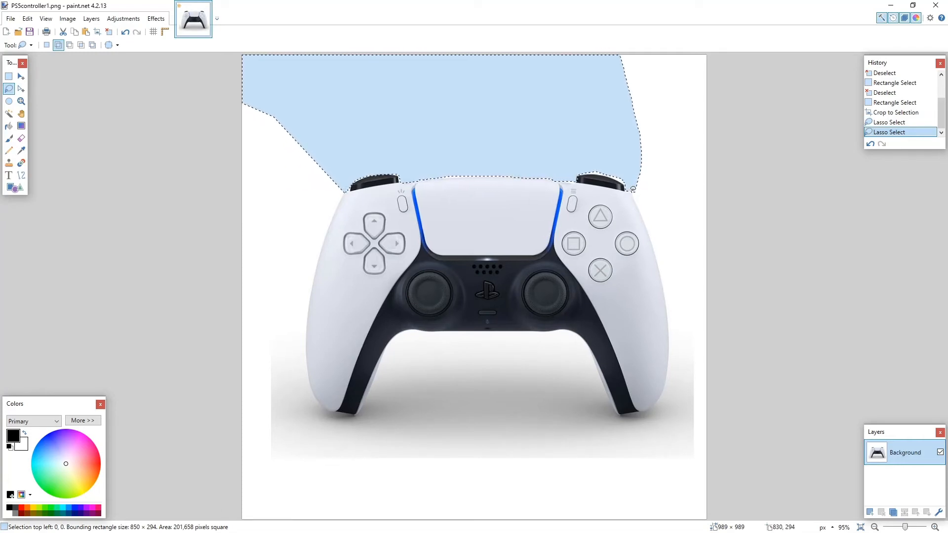
mouse_move(632, 188)
mouse_down()
mouse_move(667, 308)
mouse_move(662, 391)
mouse_move(653, 405)
mouse_move(617, 417)
mouse_move(560, 327)
mouse_move(528, 387)
mouse_move(657, 464)
mouse_move(780, 207)
mouse_move(731, 79)
mouse_move(634, 10)
mouse_up()
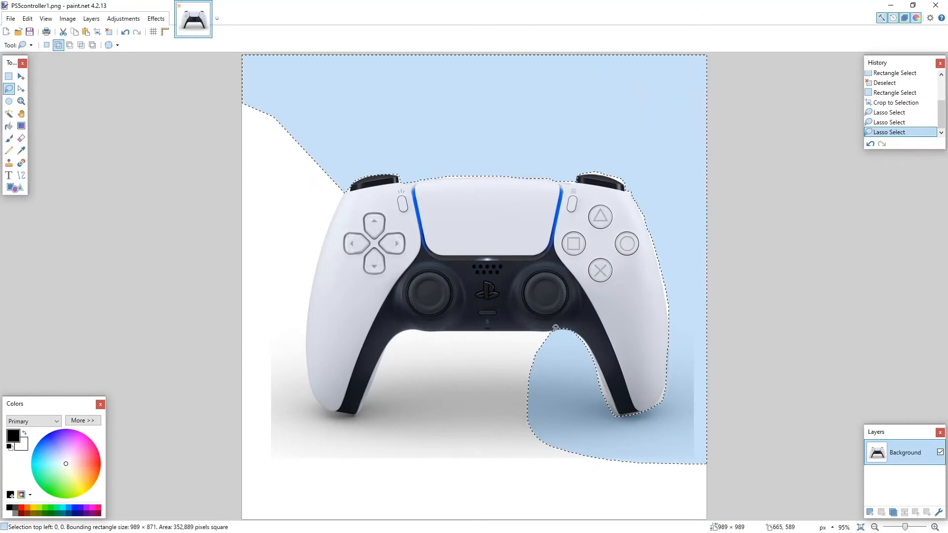
mouse_move(554, 331)
mouse_down()
mouse_move(403, 331)
mouse_move(386, 342)
mouse_move(370, 381)
mouse_up()
mouse_move(370, 382)
mouse_down()
mouse_move(356, 419)
mouse_move(330, 414)
mouse_move(303, 438)
mouse_move(401, 495)
mouse_move(609, 503)
mouse_move(660, 469)
mouse_move(527, 421)
mouse_move(514, 379)
mouse_move(538, 337)
mouse_up()
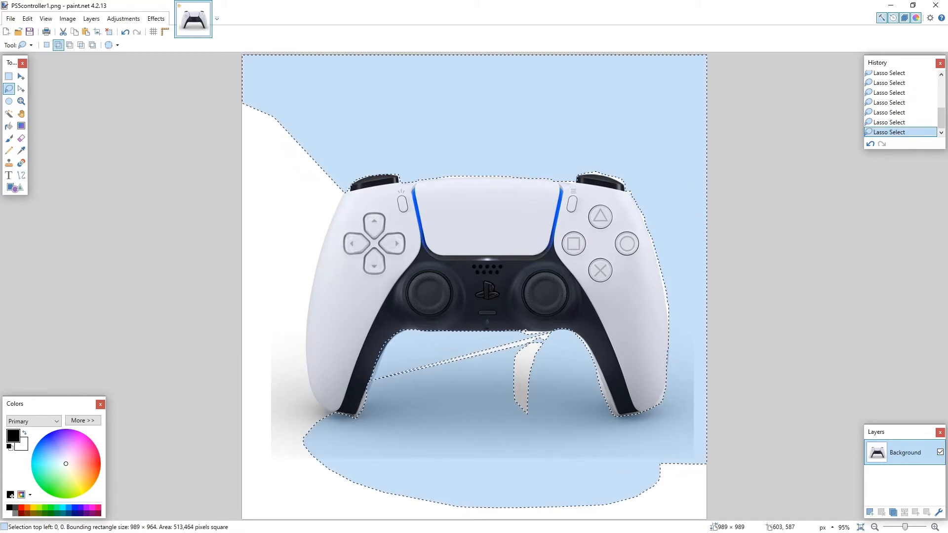
drag(520, 331, 563, 336)
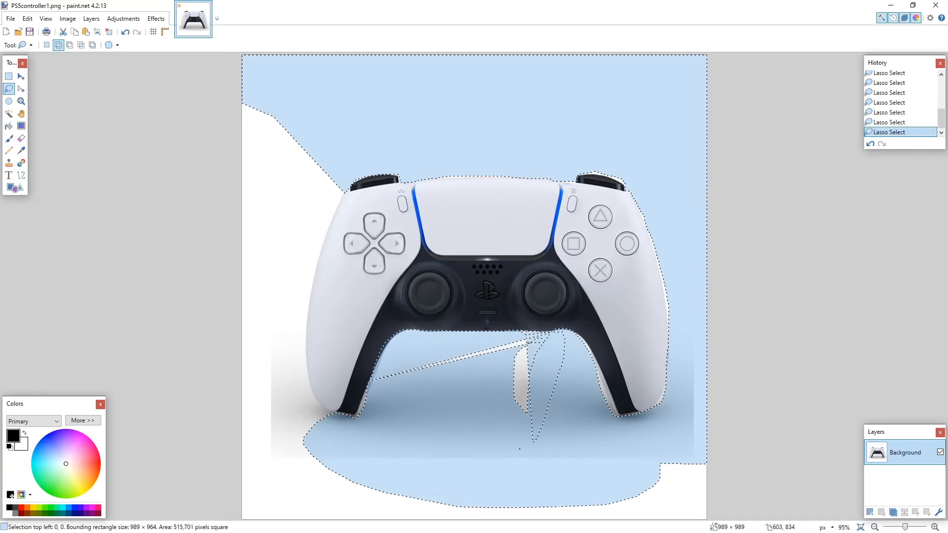
mouse_move(519, 448)
mouse_down()
mouse_move(436, 444)
mouse_move(350, 386)
mouse_move(346, 372)
mouse_move(394, 371)
mouse_up()
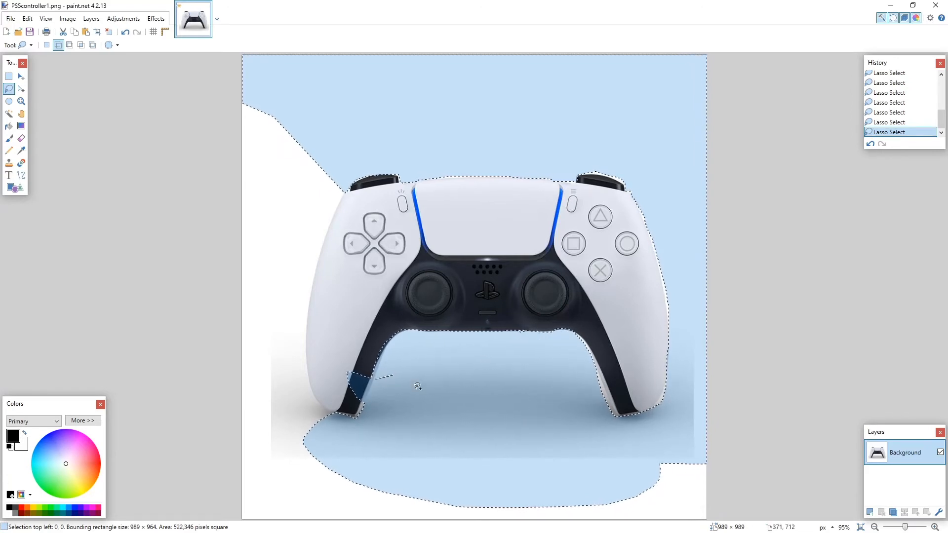
key(ctrl+z)
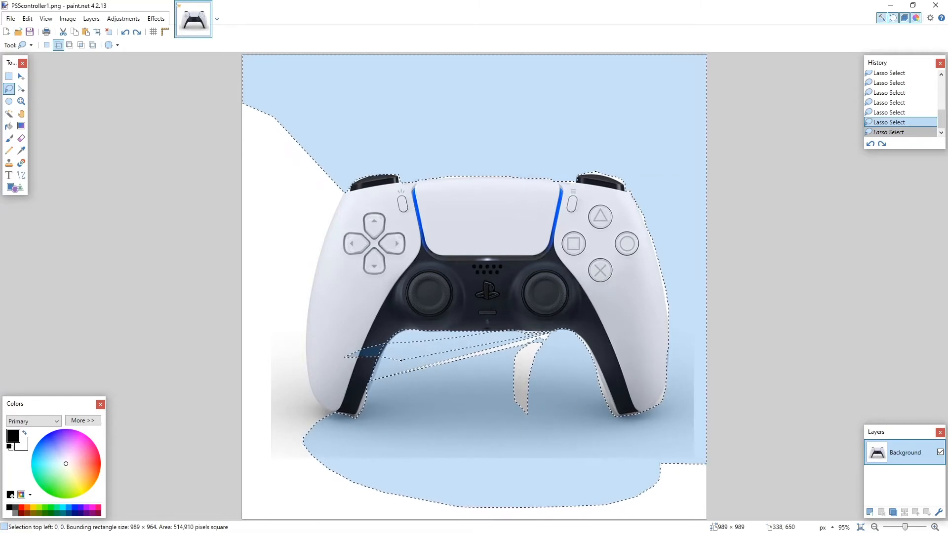
drag(401, 360, 401, 360)
key(ctrl+z)
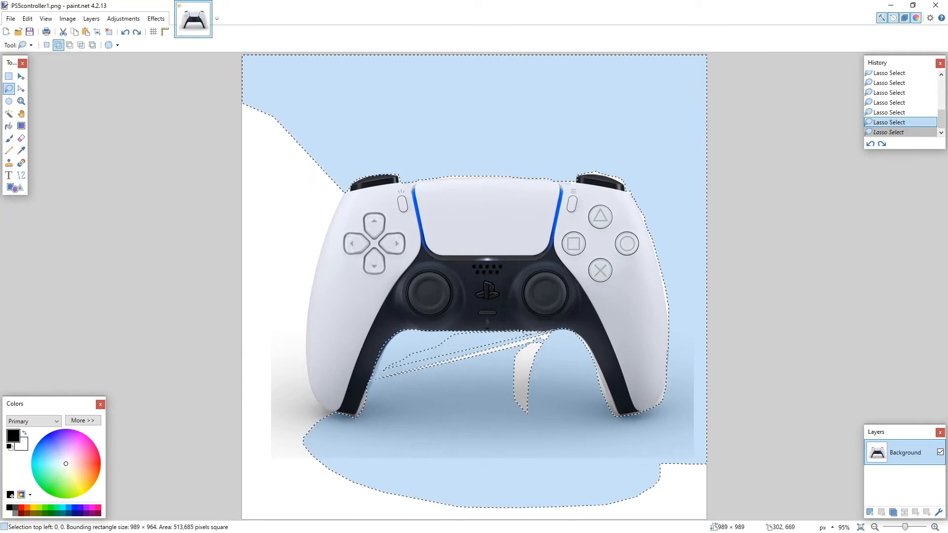
- Add the leftover slivers between the grips and the background below and left of the controller to the lasso selection
mouse_move(373, 391)
mouse_down()
mouse_move(469, 419)
mouse_move(567, 428)
mouse_up()
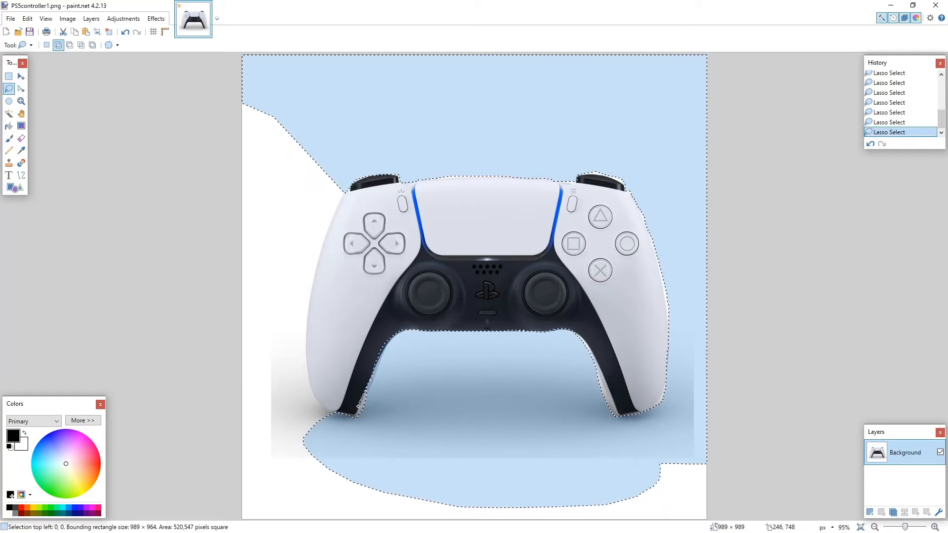
drag(346, 414, 336, 413)
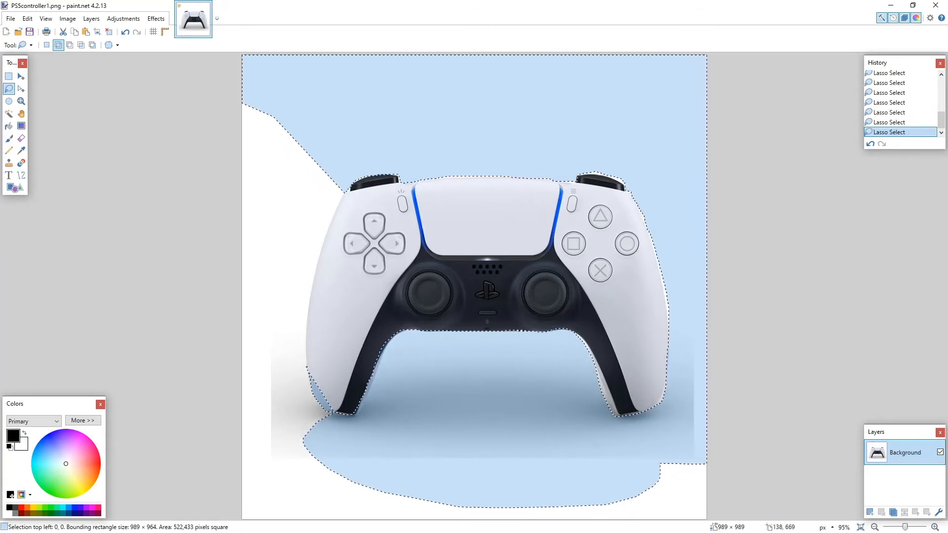
mouse_move(306, 368)
mouse_down()
mouse_move(317, 253)
mouse_move(343, 187)
mouse_move(312, 134)
mouse_move(269, 102)
mouse_move(121, 98)
mouse_move(470, 532)
mouse_move(754, 531)
mouse_move(812, 515)
mouse_move(809, 485)
mouse_move(791, 459)
mouse_up()
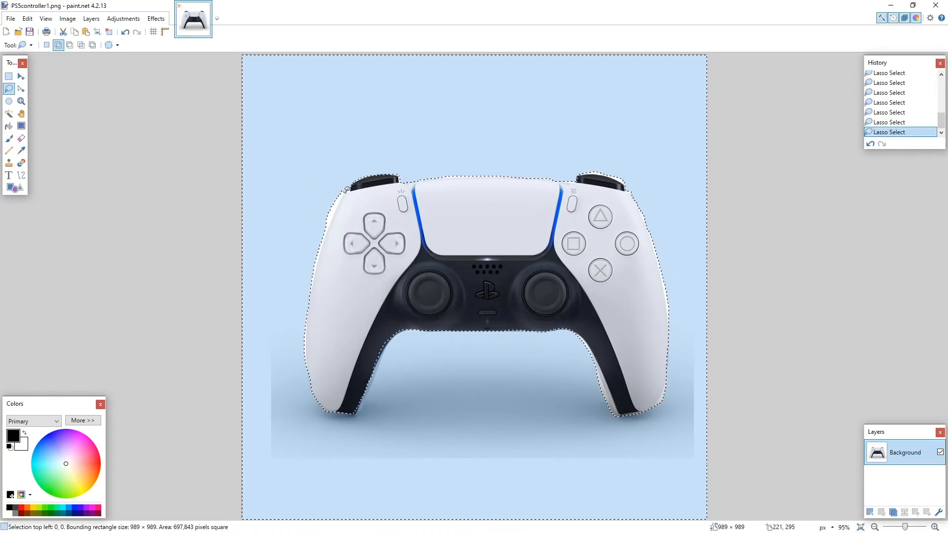
- Extend the selection along the controller's upper-left edge and above the right trigger, and cut the selected background away
mouse_move(334, 210)
mouse_down()
mouse_move(296, 380)
mouse_move(275, 337)
mouse_move(252, 186)
mouse_move(260, 119)
mouse_up()
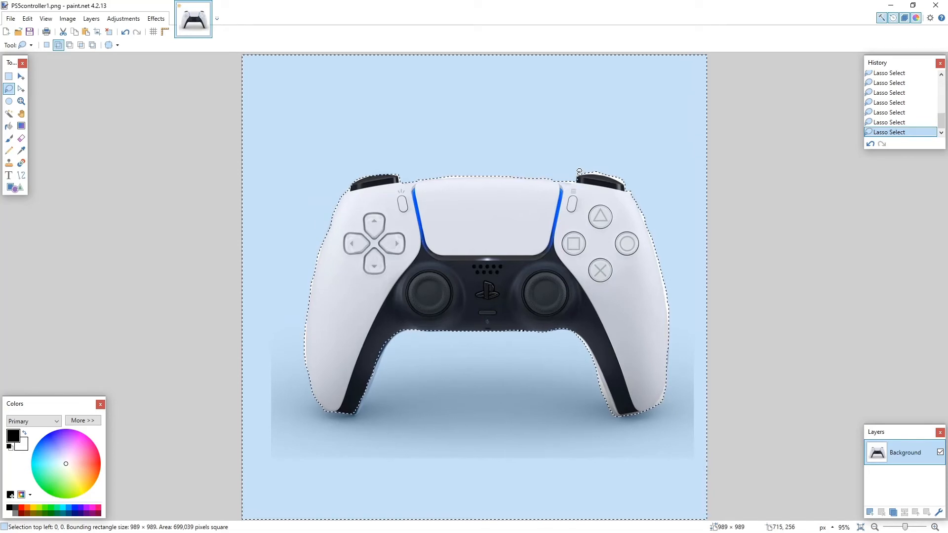
mouse_move(579, 172)
mouse_down()
mouse_move(624, 185)
mouse_move(642, 168)
mouse_move(648, 136)
mouse_move(617, 112)
mouse_move(541, 97)
mouse_up()
click(64, 32)
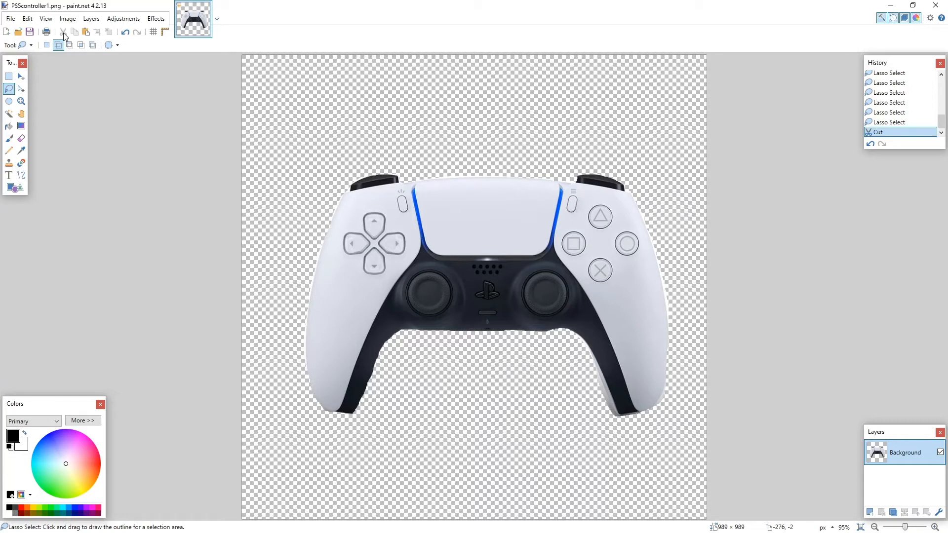
- Move the whole controller about 21 px left and 29 px down to centre it on the canvas, and deselect it
click(21, 78)
key(ctrl+a)
drag(466, 263, 473, 297)
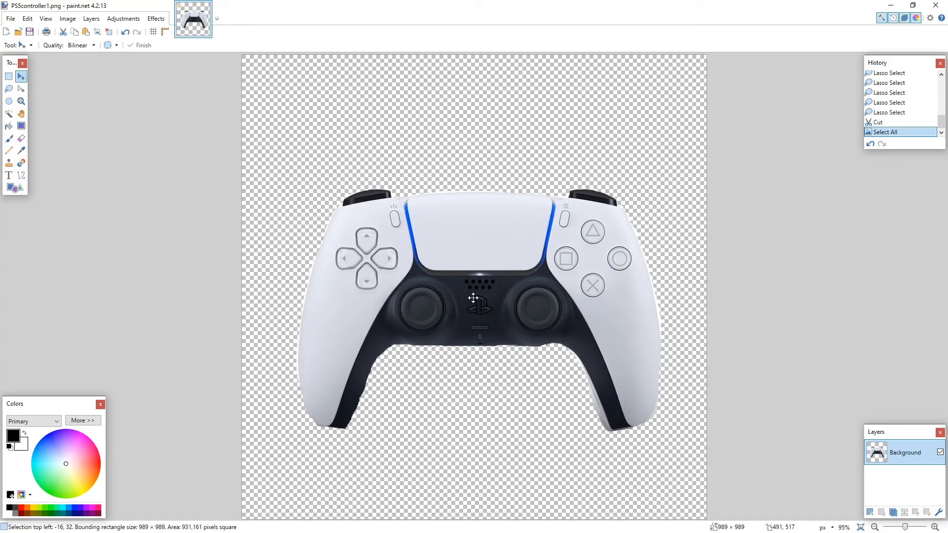
drag(473, 298, 471, 297)
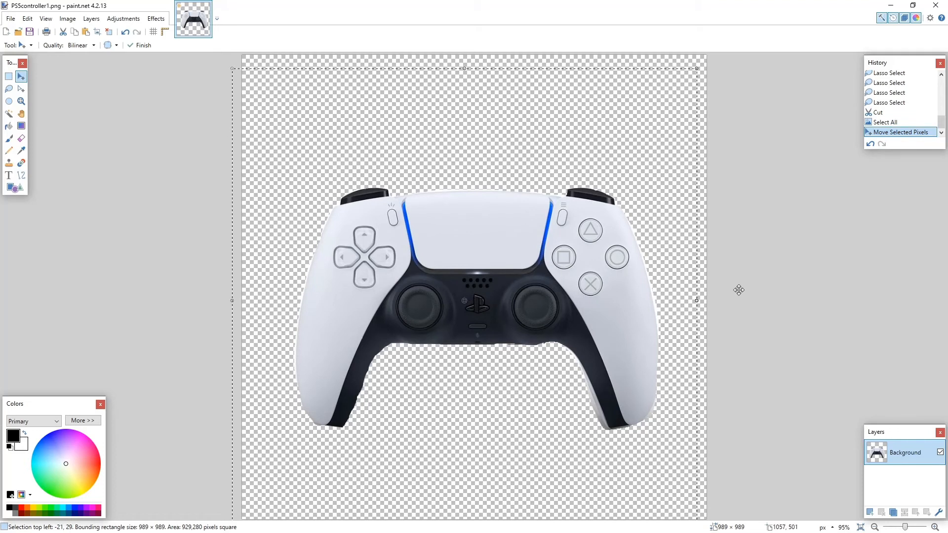
key(Up)
key(ctrl+d)
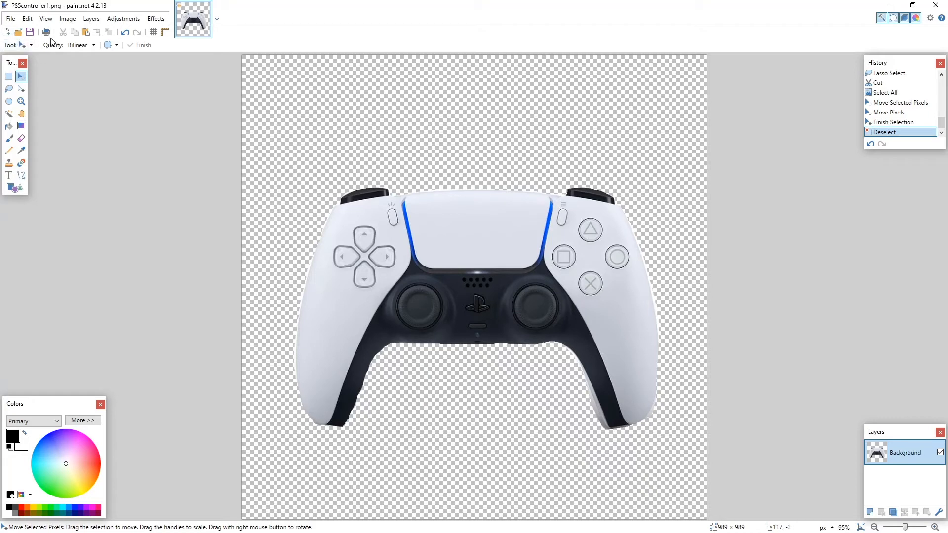
- Resize the image to 72 × 72 pixels with the aspect ratio maintained
click(59, 21)
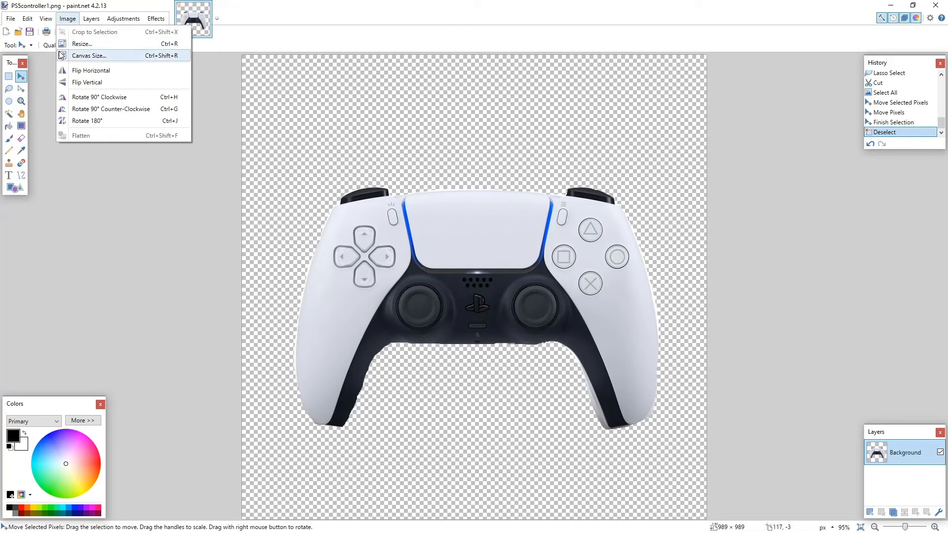
click(73, 44)
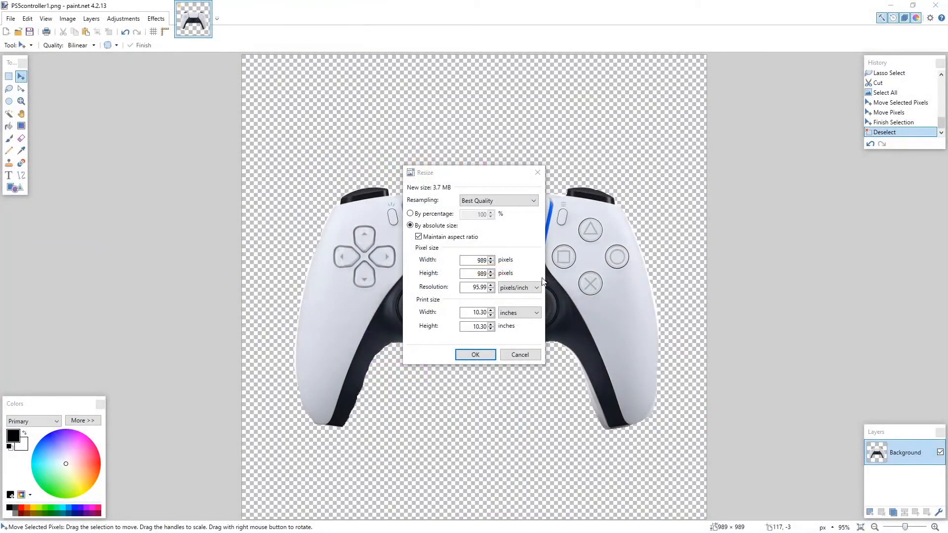
click(478, 261)
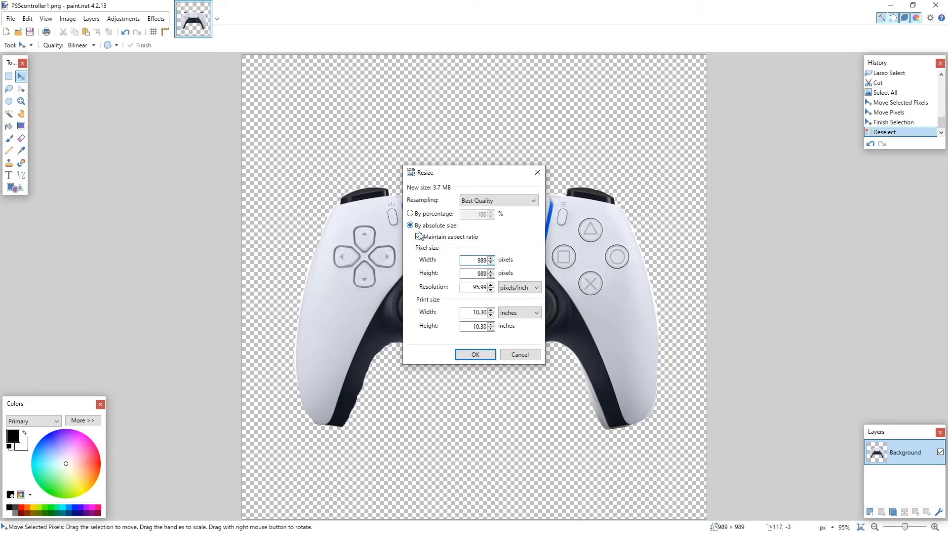
double_click(482, 261)
text(72)
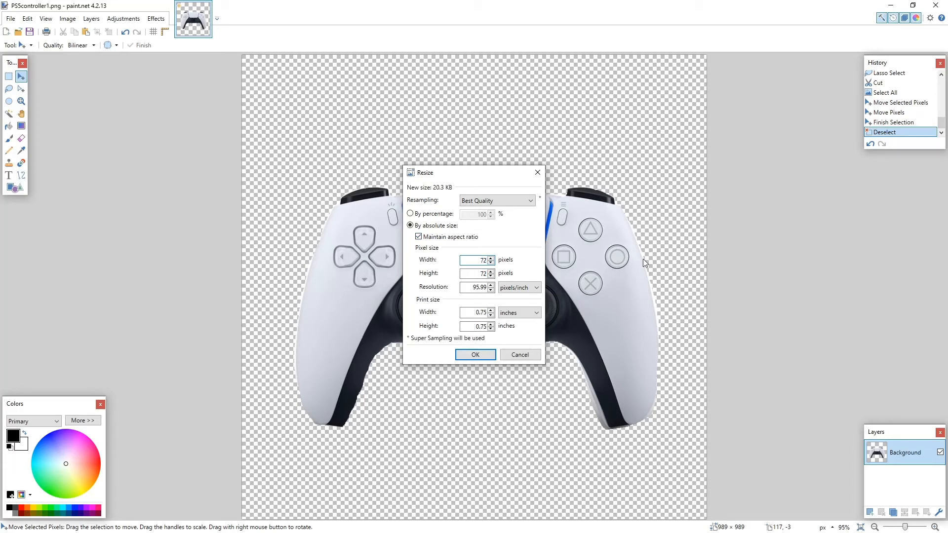
click(475, 355)
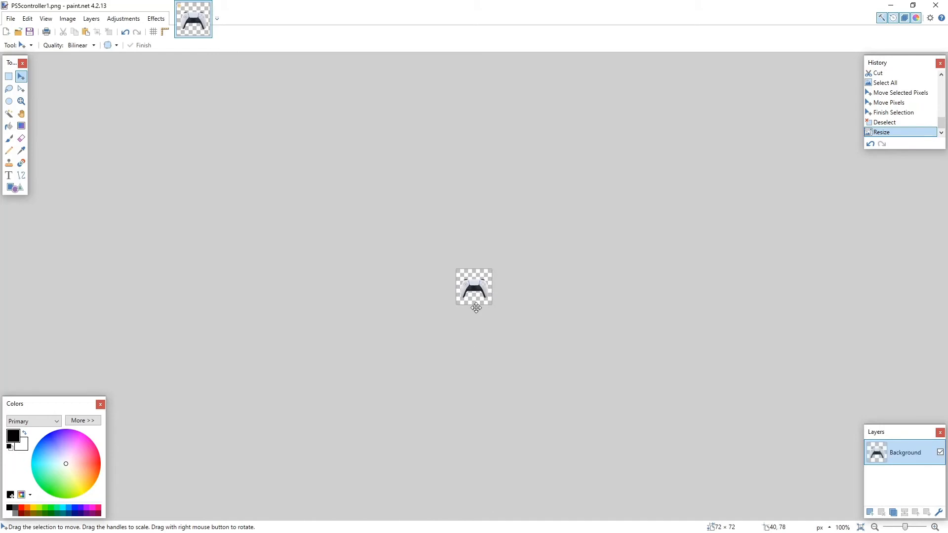
click(11, 21)
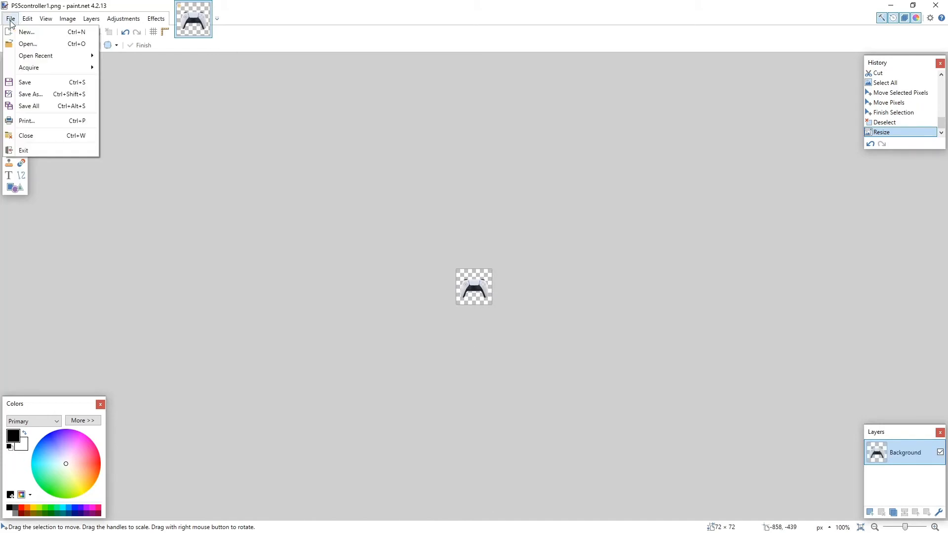
click(11, 21)
click(10, 20)
click(353, 155)
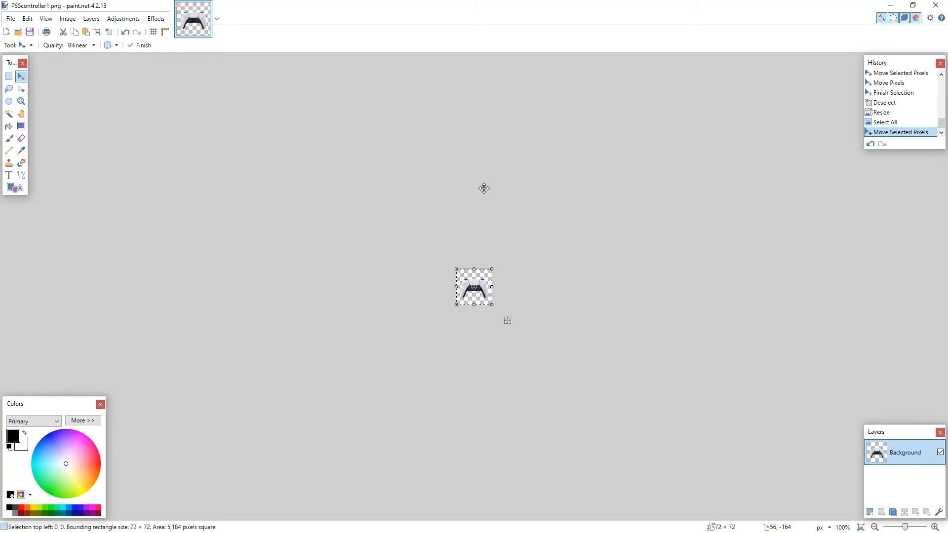
key(ctrl+d)
click(122, 18)
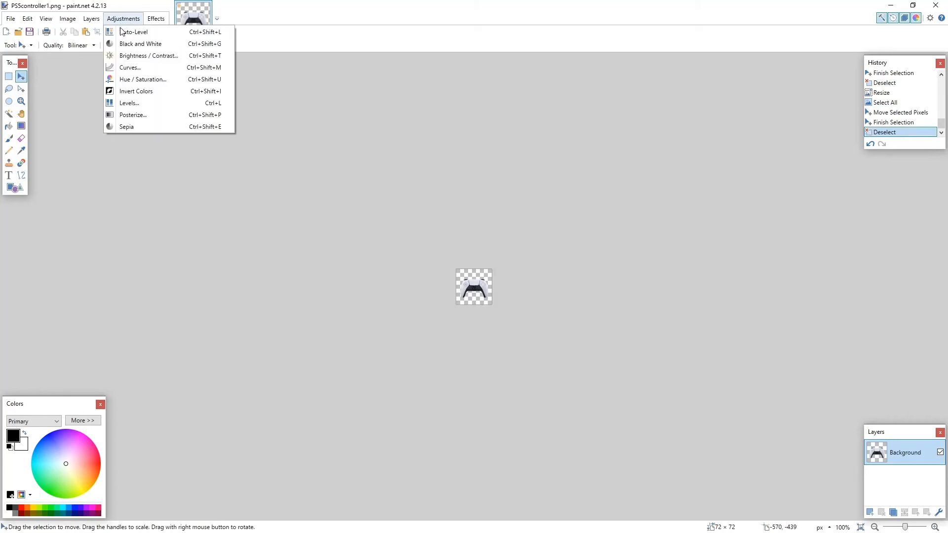
mouse_move(91, 22)
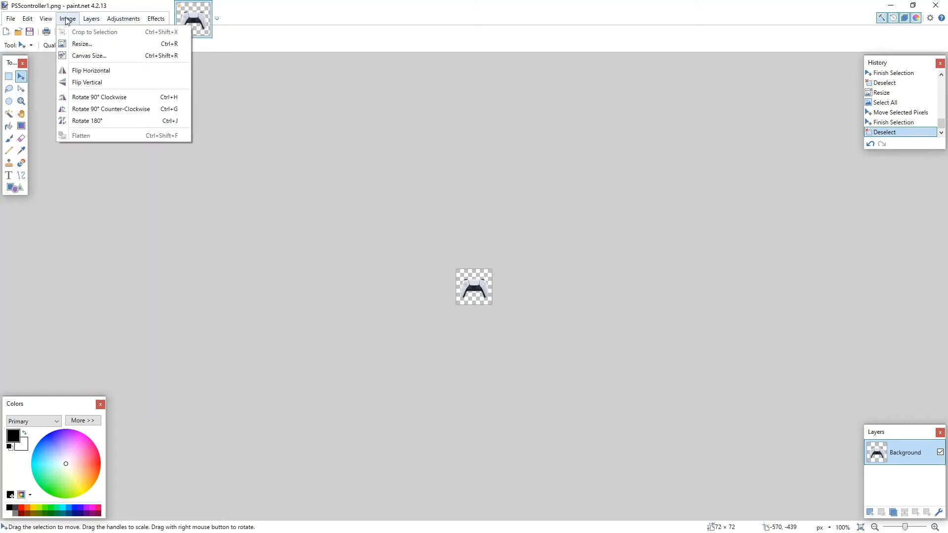
- Resize the image to 36 × 36 pixels with the aspect ratio maintained, and select the whole image
click(79, 43)
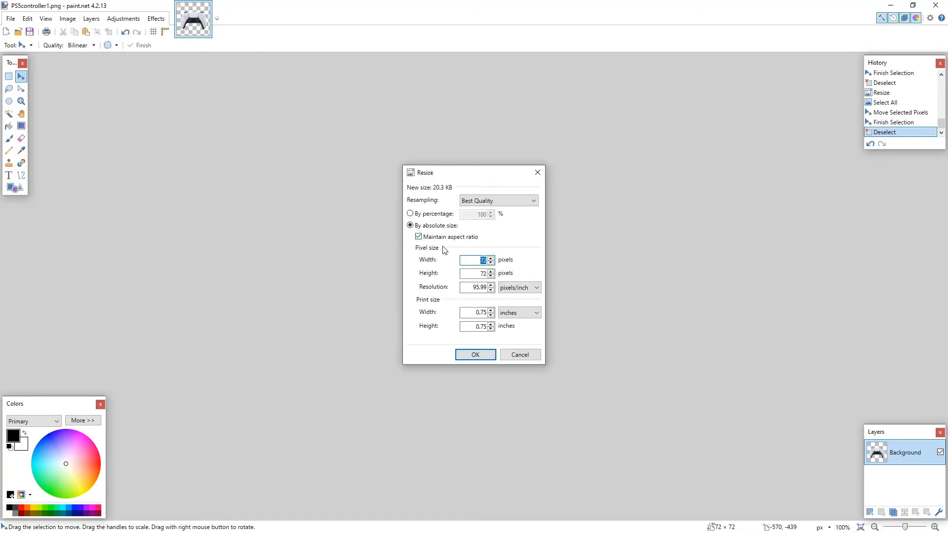
text(36)
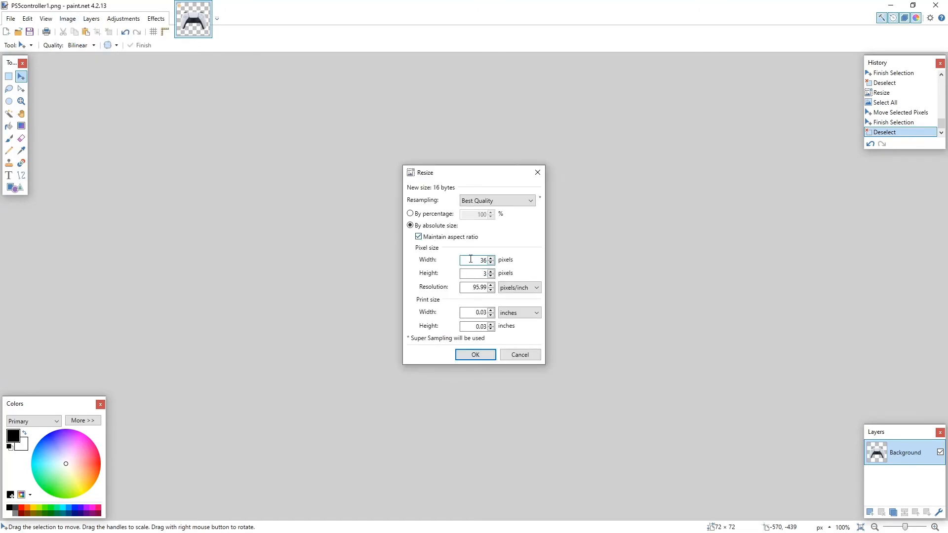
key(Return)
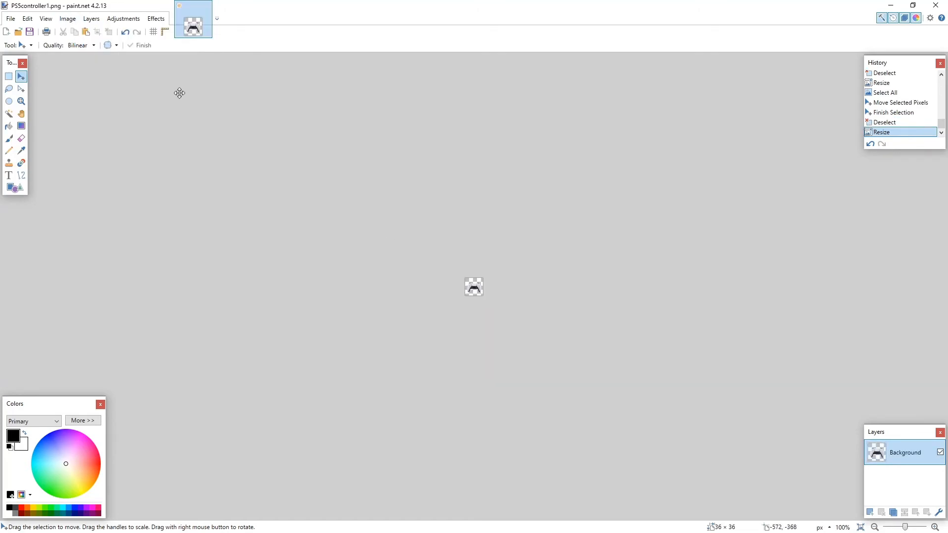
click(11, 19)
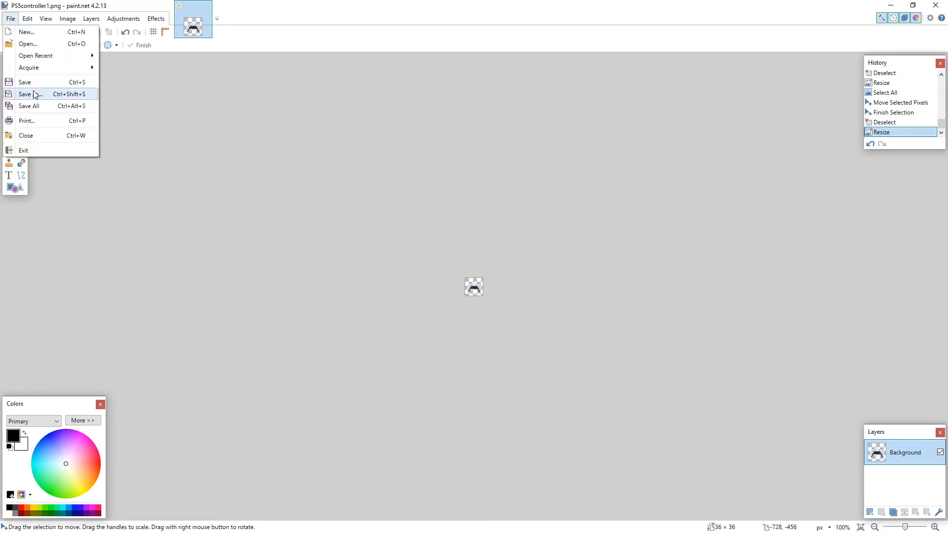
click(333, 179)
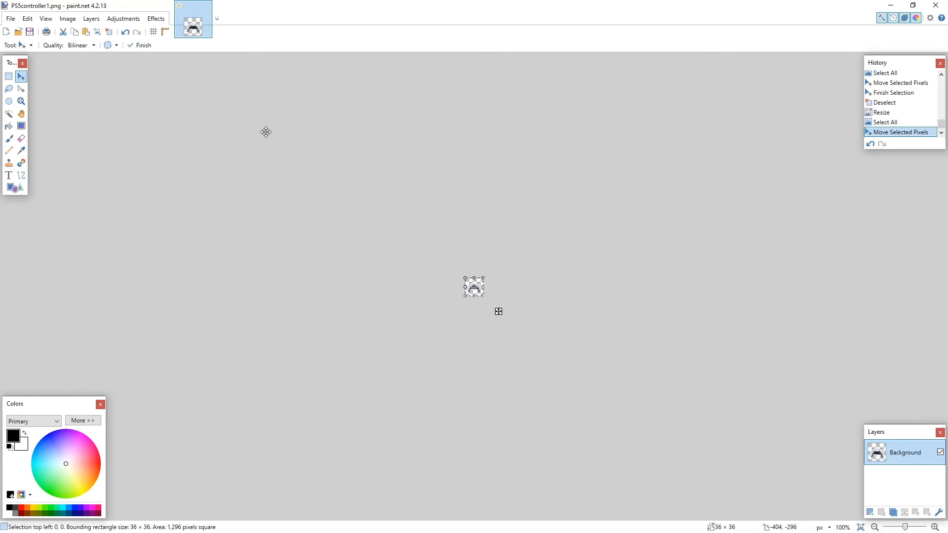
- Resize the image to 18 × 18 pixels with the aspect ratio maintained, and clear the selection
click(63, 21)
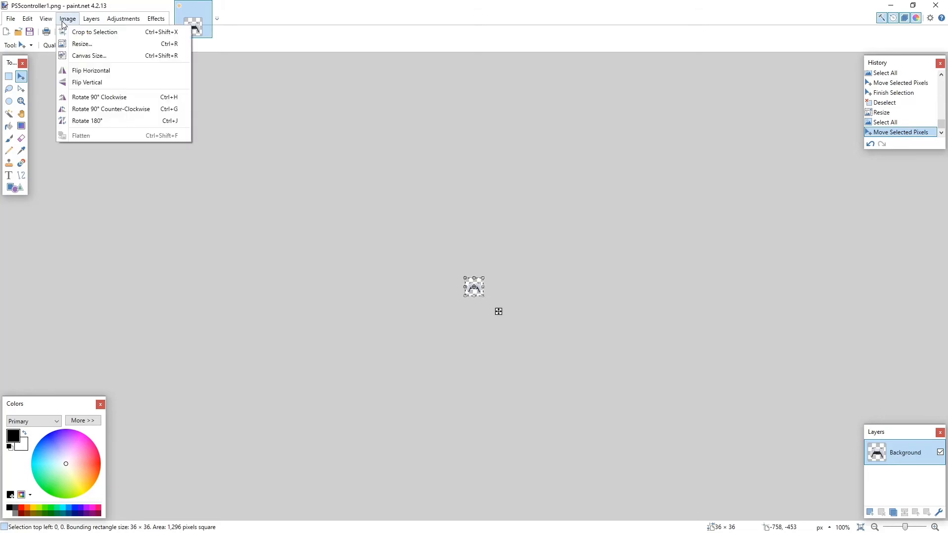
click(84, 44)
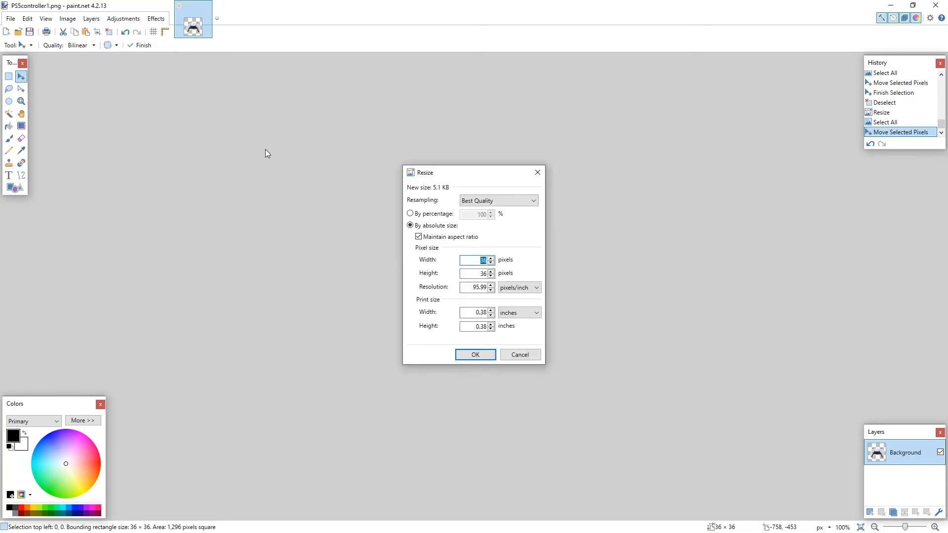
text(18)
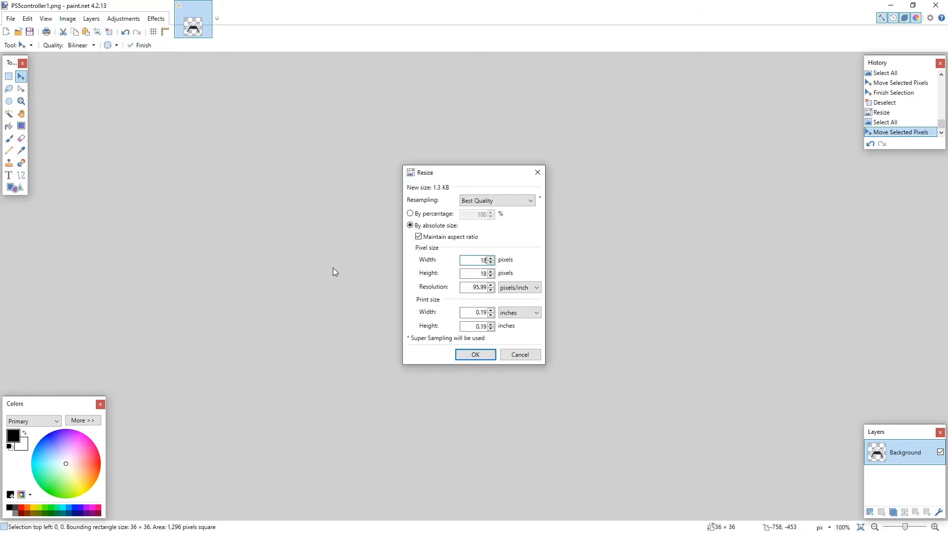
click(459, 354)
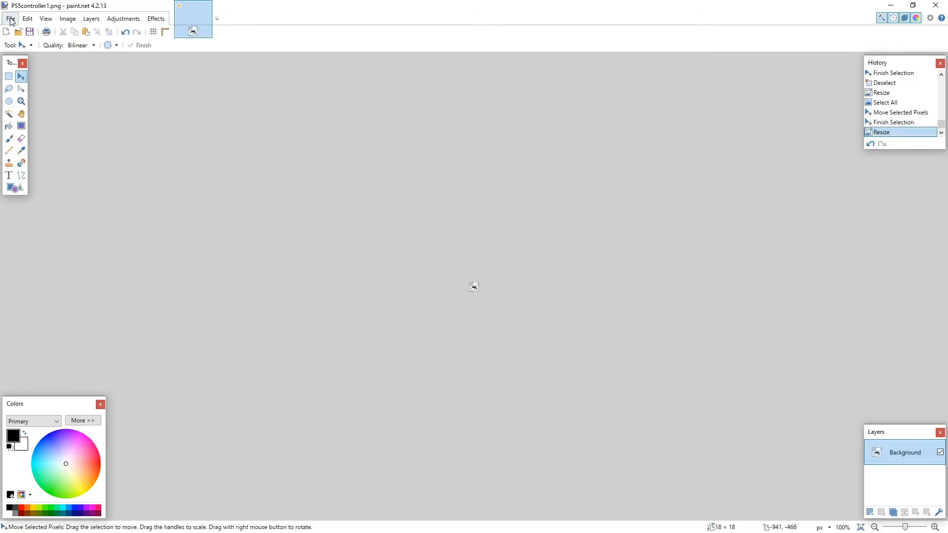
click(10, 20)
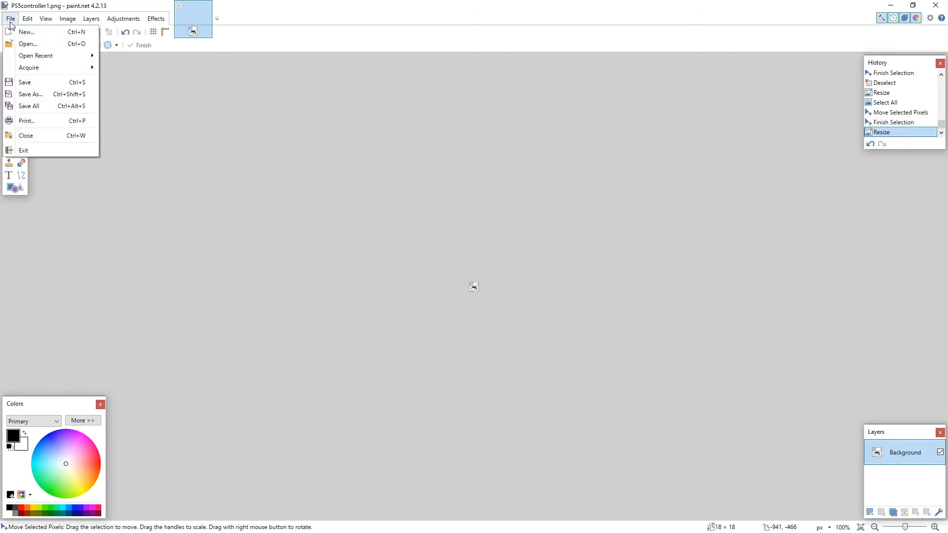
click(258, 137)
click(258, 136)
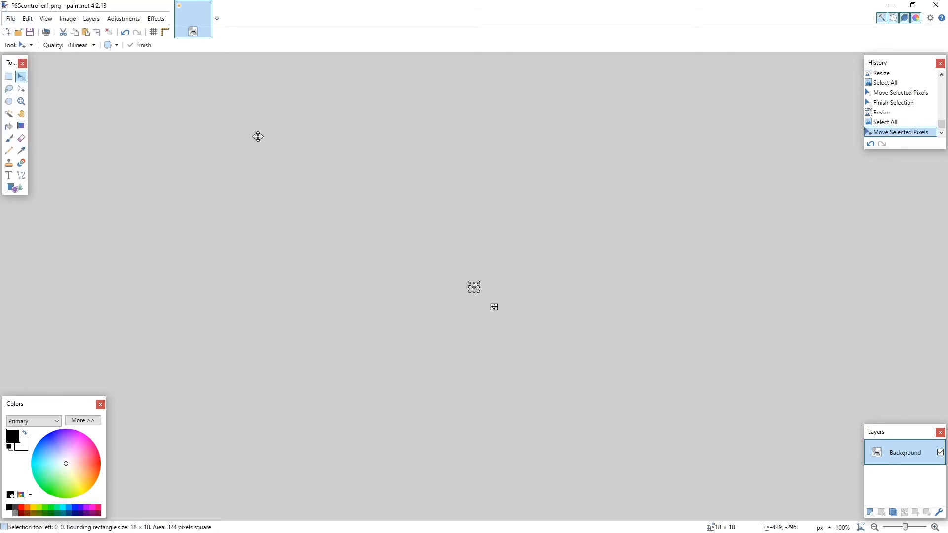
key(ctrl+d)
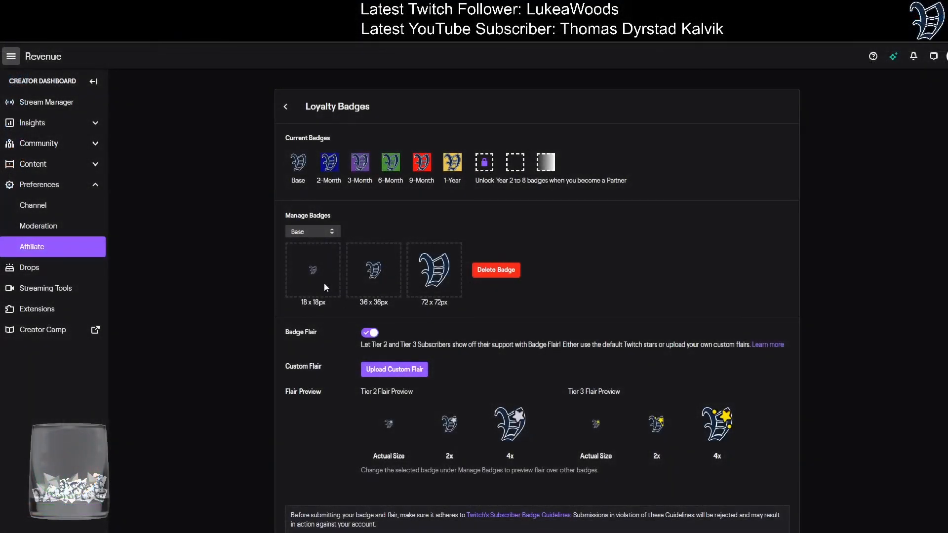
- Check the badge tier choices under Manage Badges, and open the affiliate Emotes settings
click(305, 234)
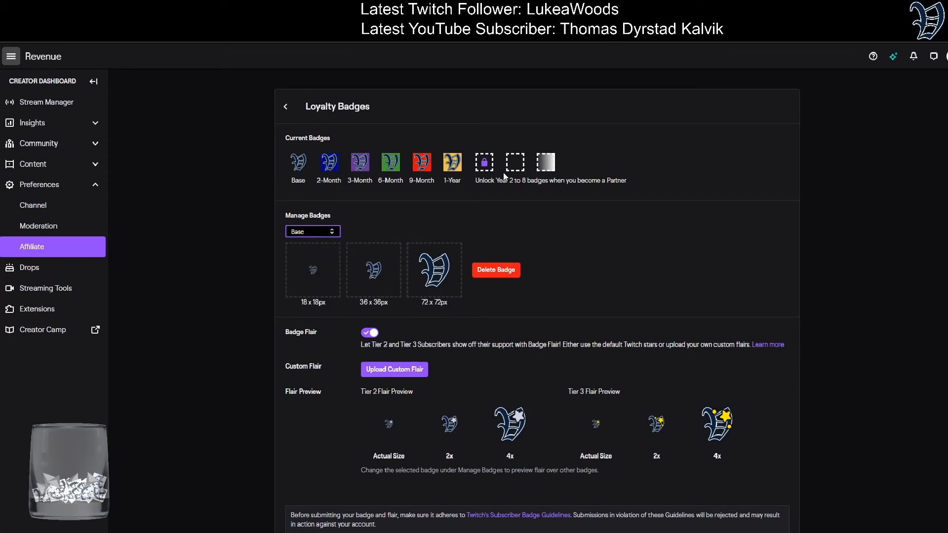
click(465, 192)
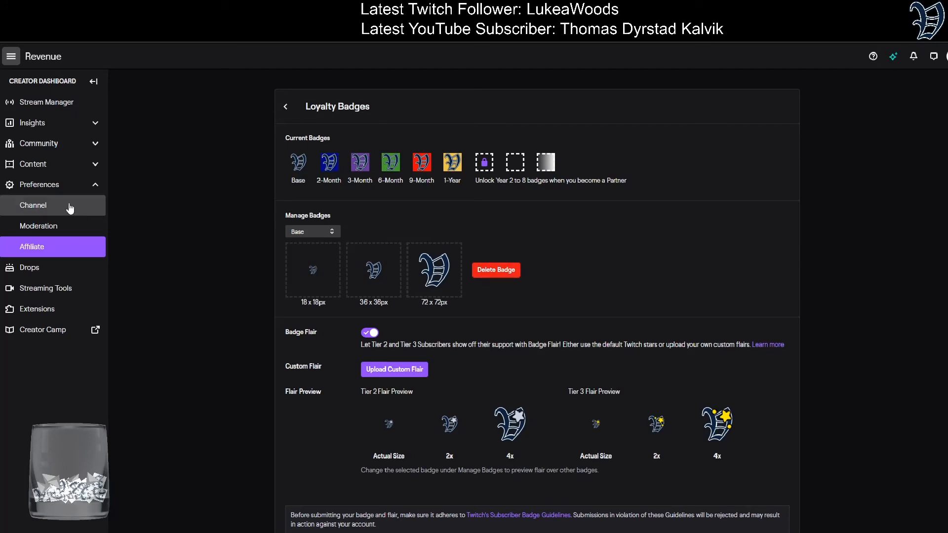
click(285, 107)
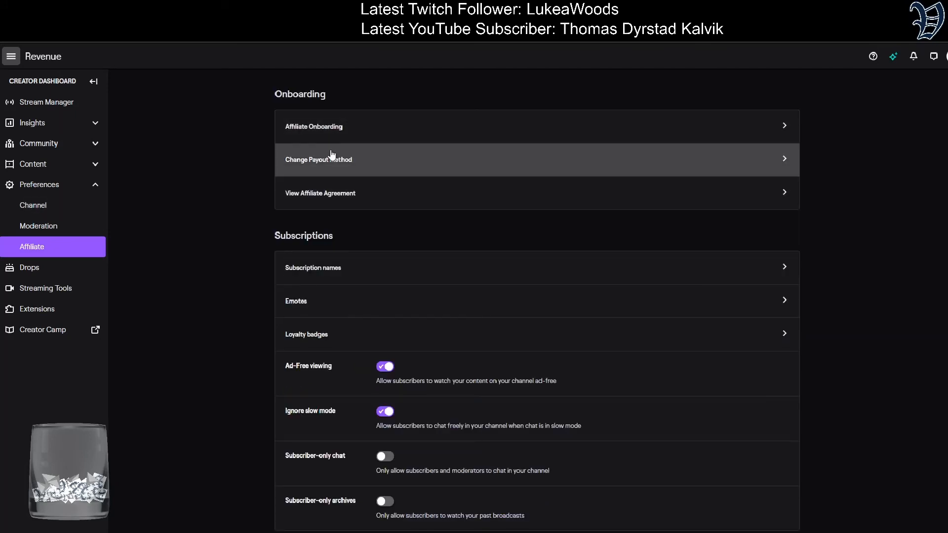
click(324, 305)
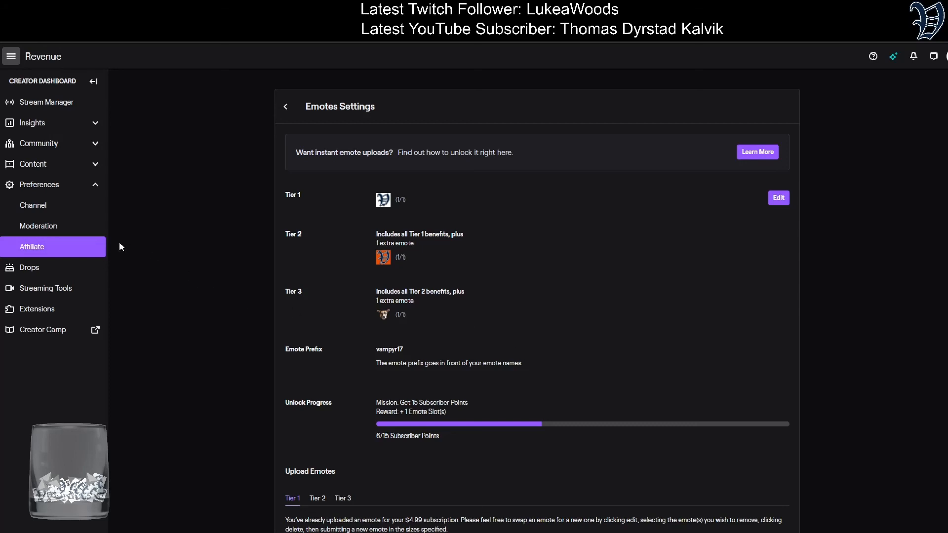
- Reopen the Emotes settings from the affiliate preferences and examine the subscriber point mission under Unlock Progress
click(64, 228)
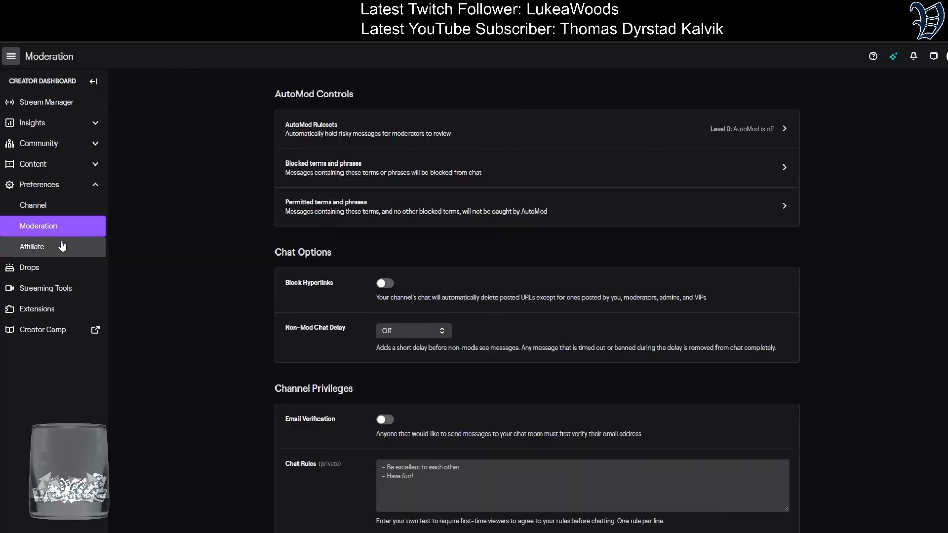
click(62, 246)
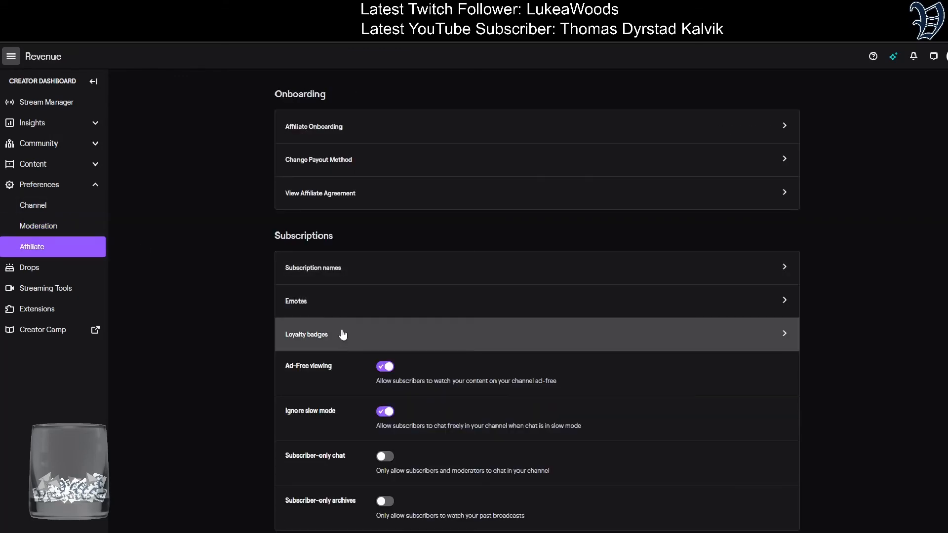
click(342, 311)
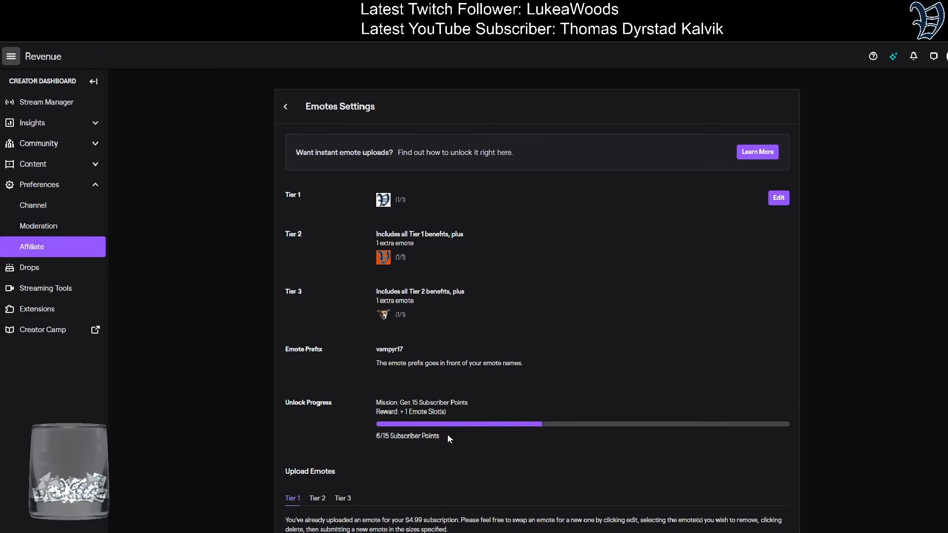
drag(447, 434, 375, 437)
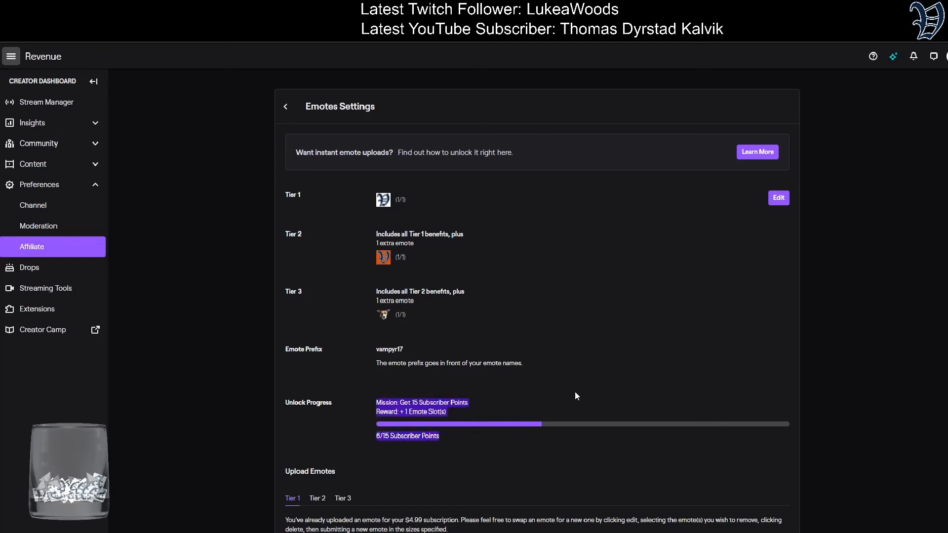
click(430, 408)
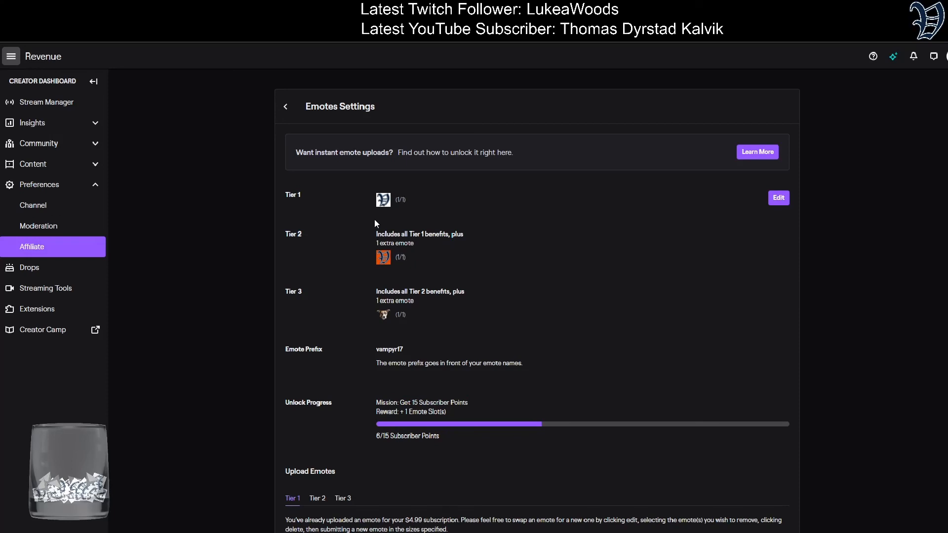